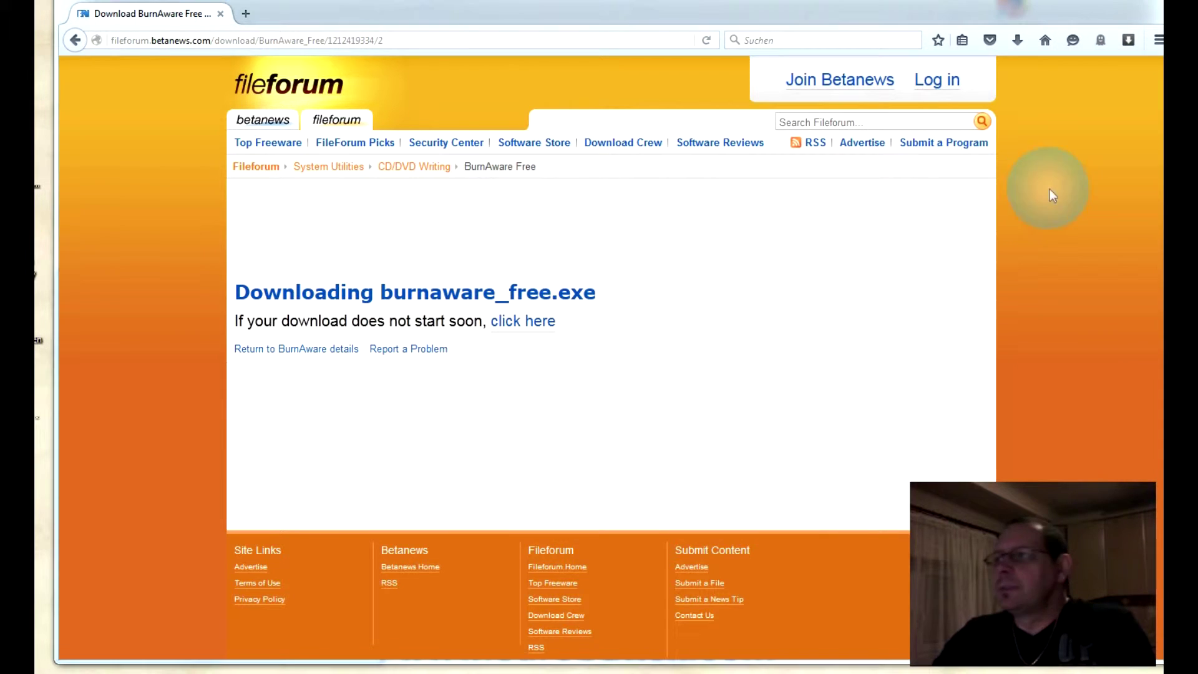
# Launch the burnaware_free.exe installer, close the browser, and confirm Deutsch as the setup language.
pyautogui.click(652, 327)
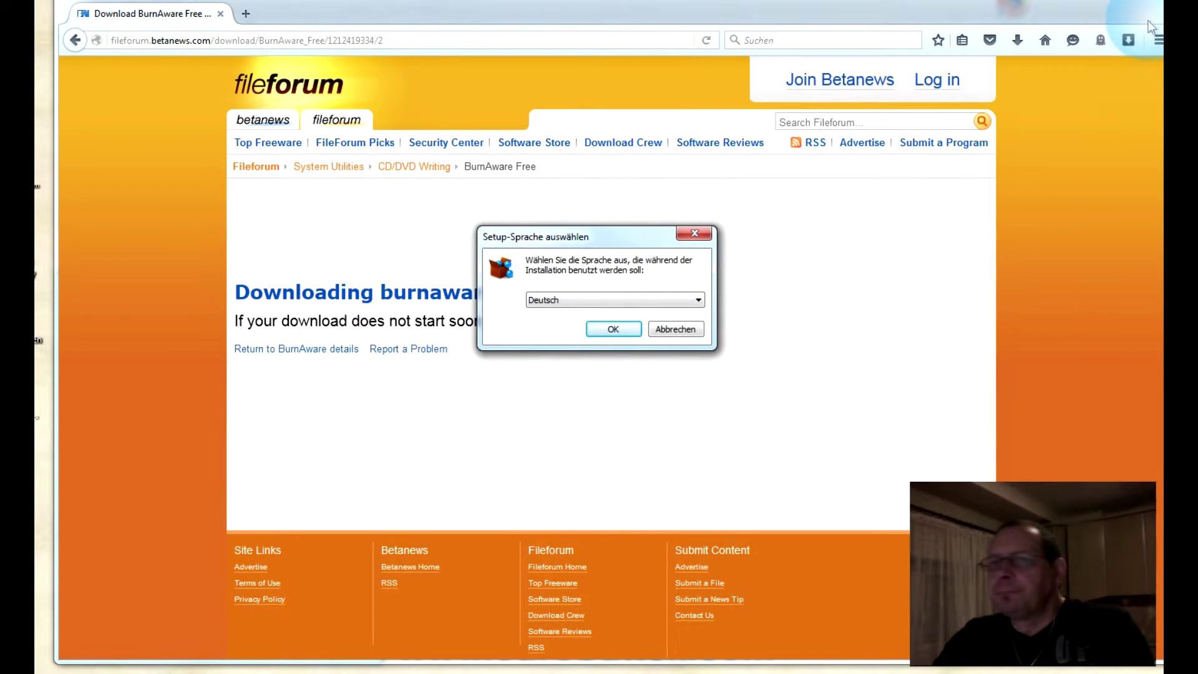
pyautogui.doubleClick(1116, 16)
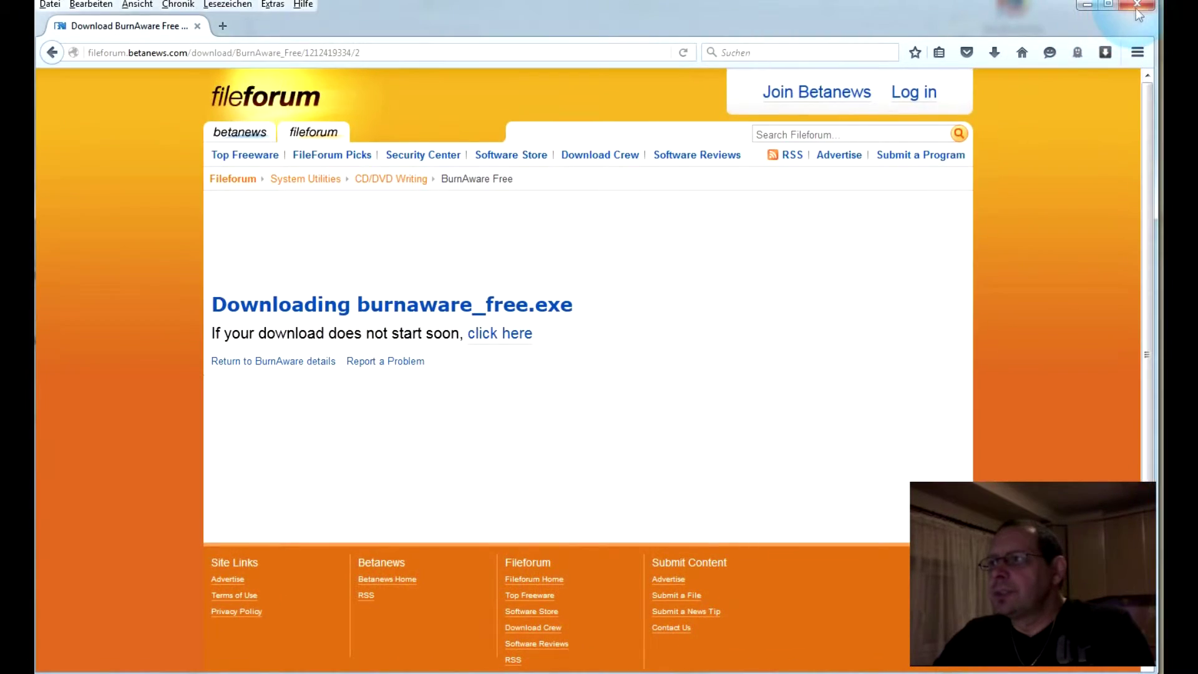
pyautogui.click(1136, 10)
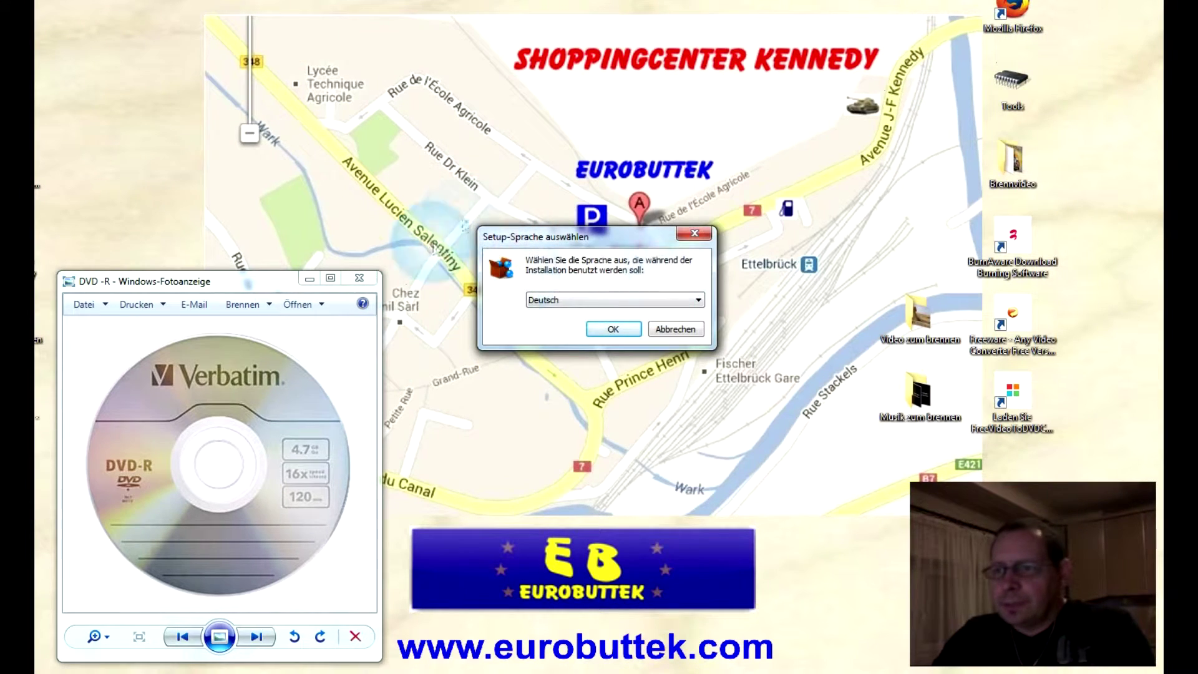
pyautogui.click(621, 328)
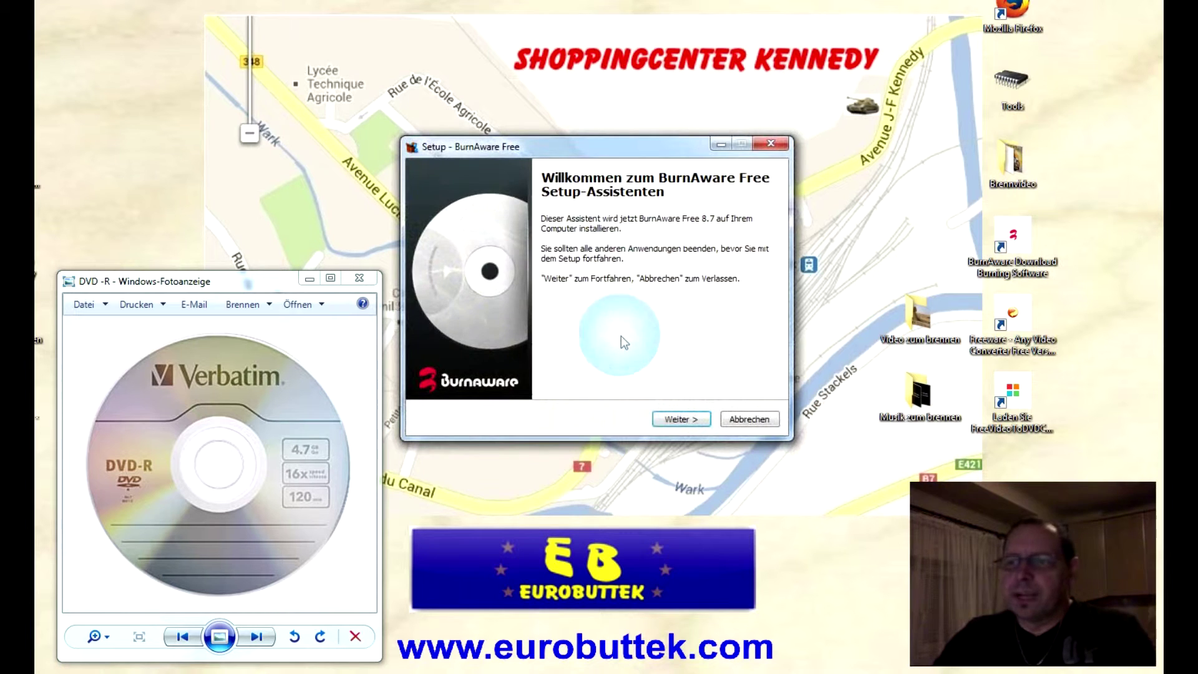
# Accept the BurnAware Free licence agreement, keeping the default destination folder and the desktop shortcut option.
pyautogui.click(681, 417)
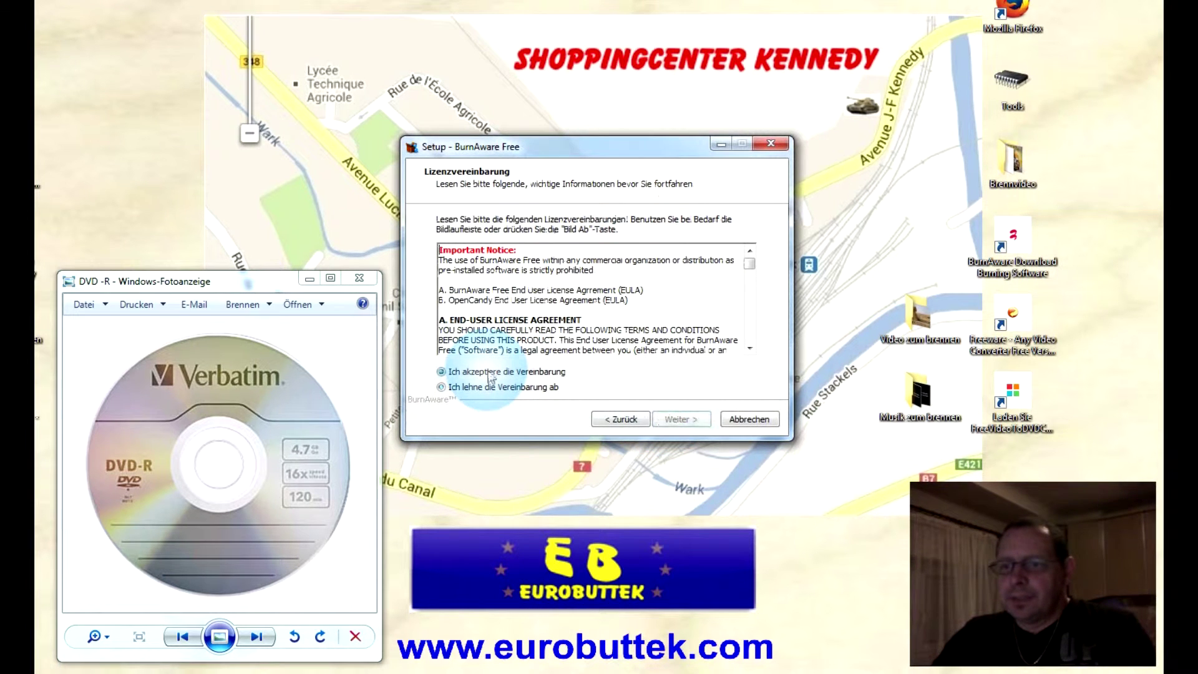
pyautogui.click(490, 373)
pyautogui.click(674, 418)
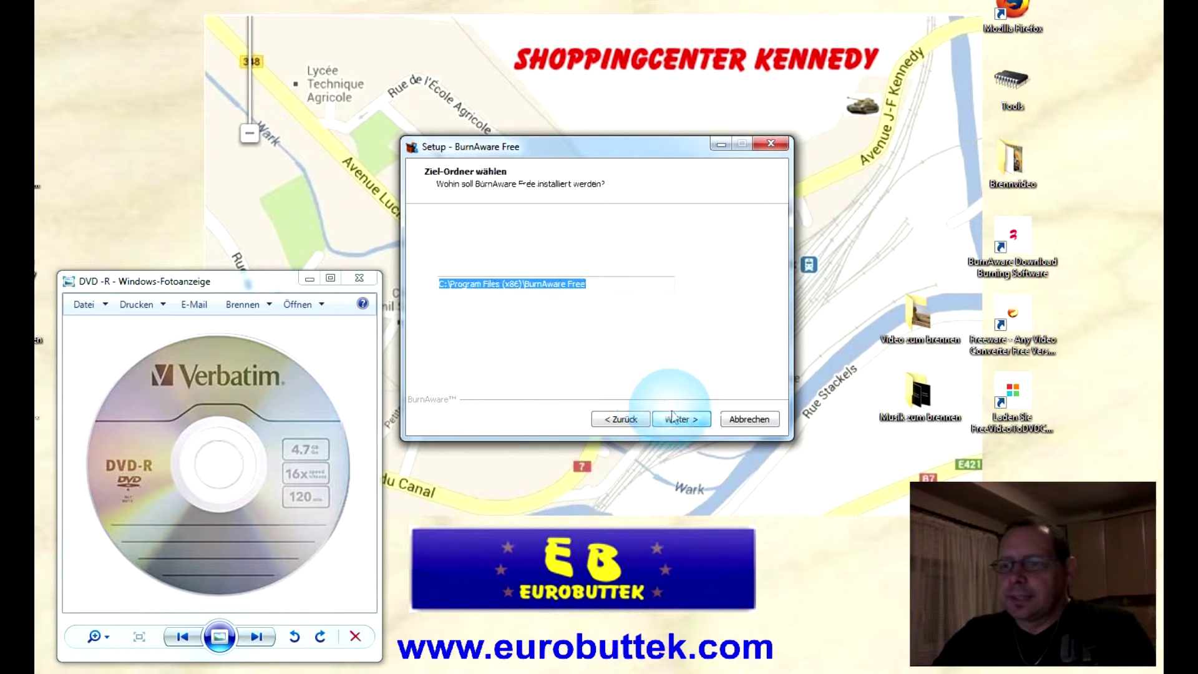
pyautogui.click(672, 417)
pyautogui.click(673, 421)
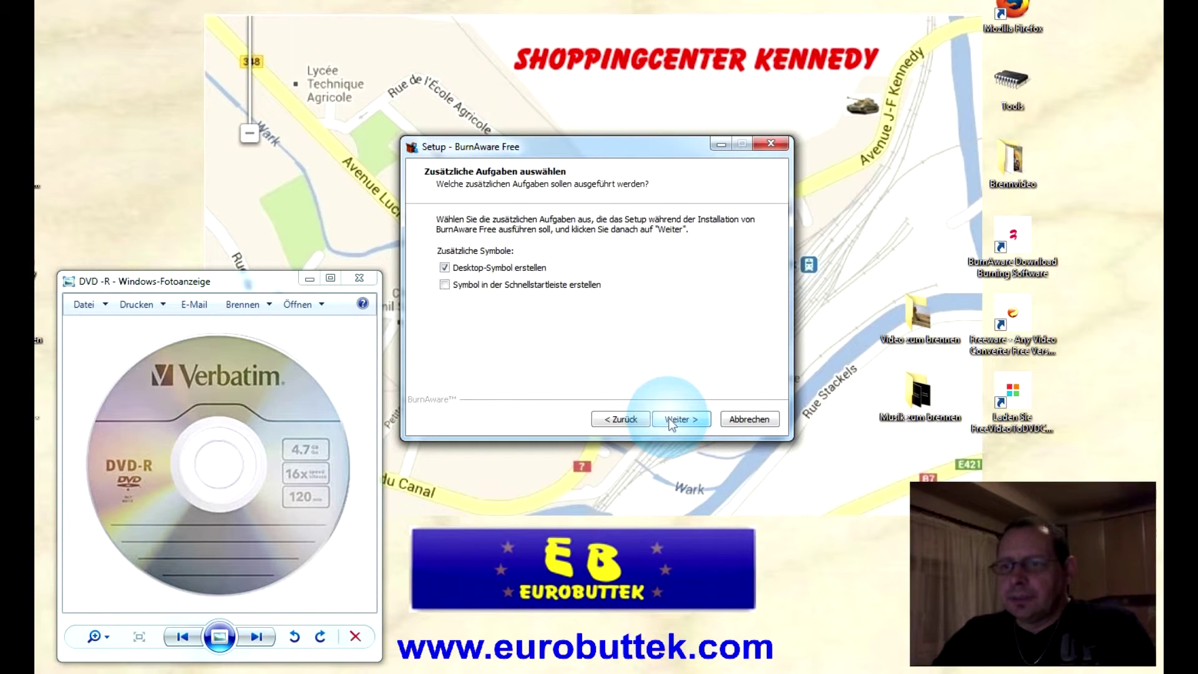
pyautogui.click(684, 420)
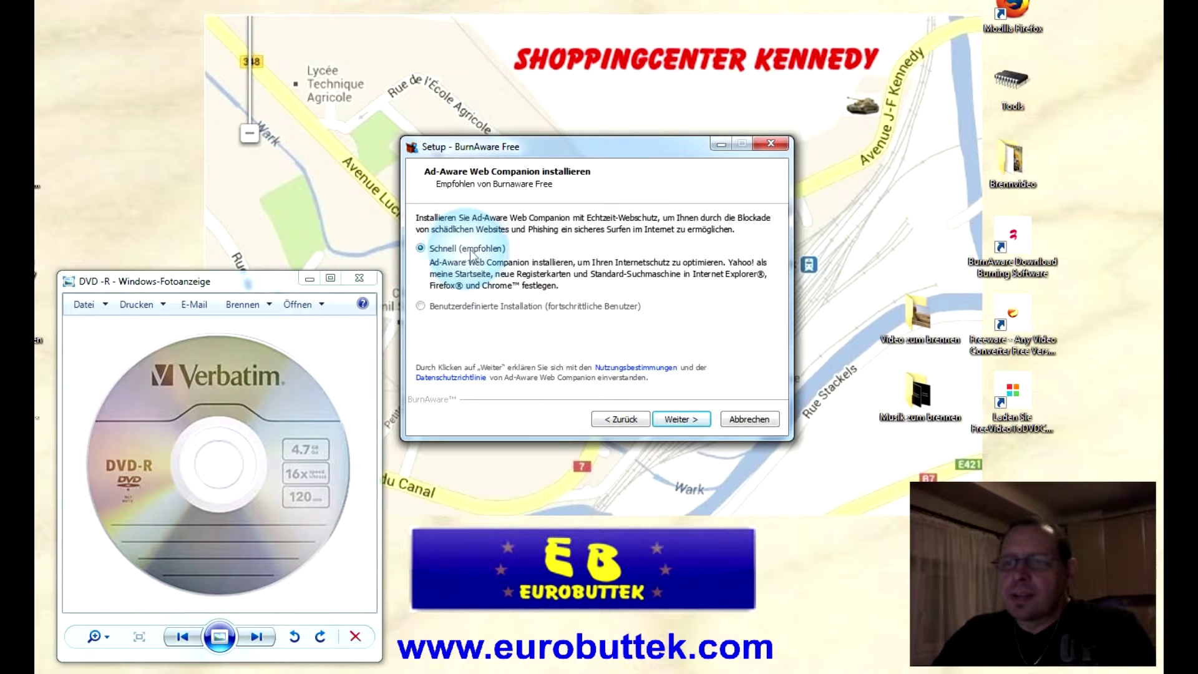
# Choose the custom installation, decline both Ad-Aware Web Companion and the Yahoo! start page, and continue the setup.
pyautogui.click(420, 306)
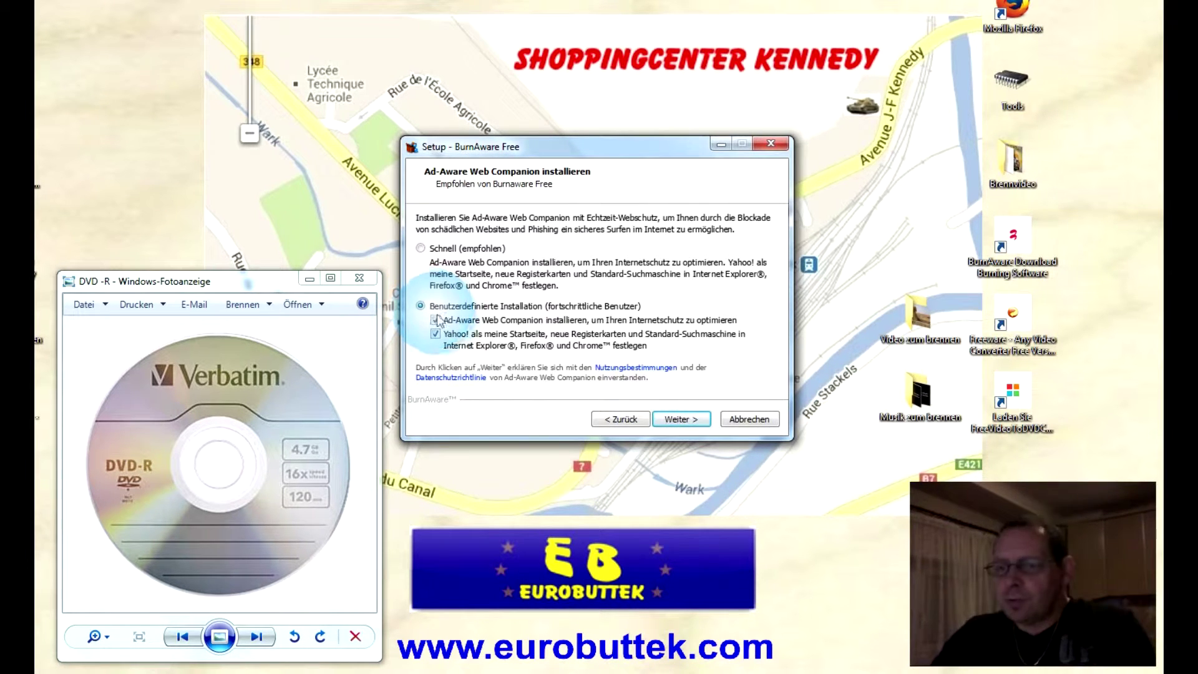
pyautogui.click(435, 319)
pyautogui.click(435, 334)
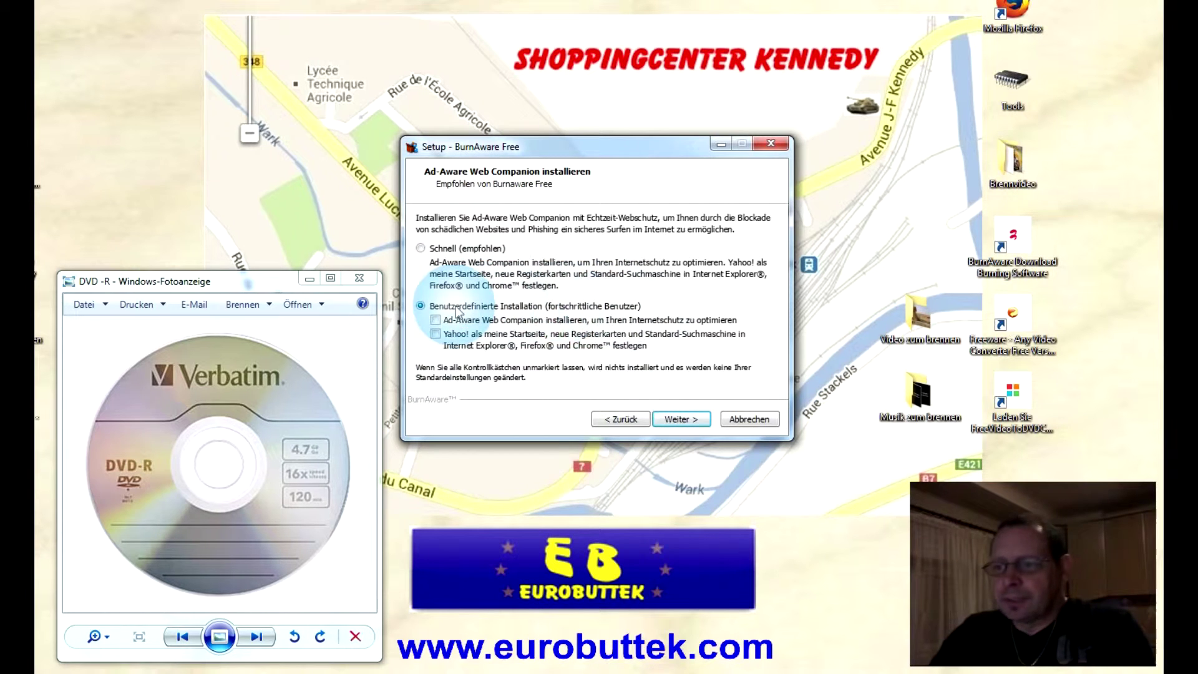
pyautogui.click(697, 418)
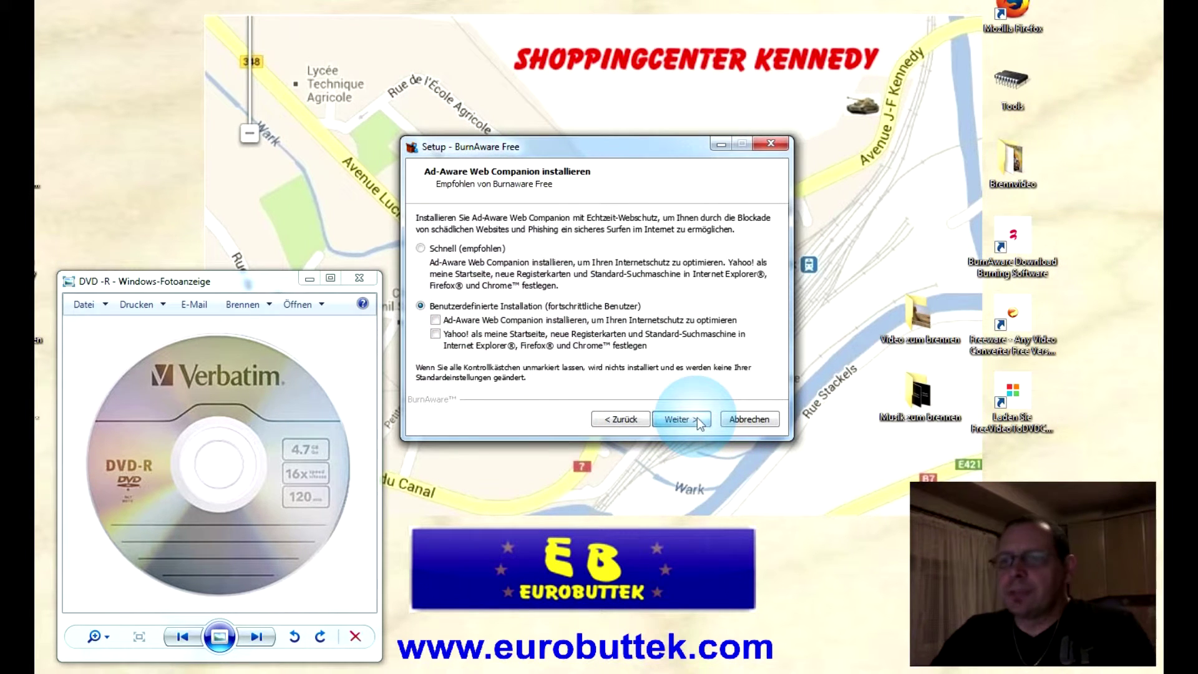
pyautogui.click(698, 419)
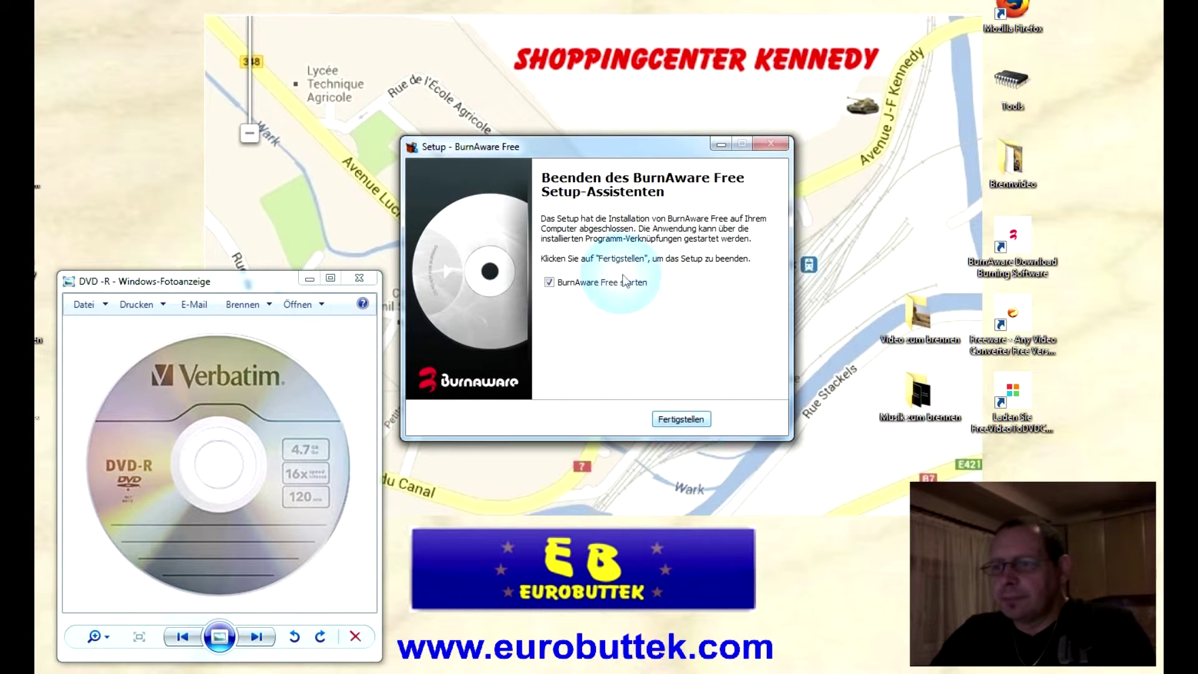
# Finish the setup with BurnAware Free set to start, and close the After Install web page.
pyautogui.click(690, 422)
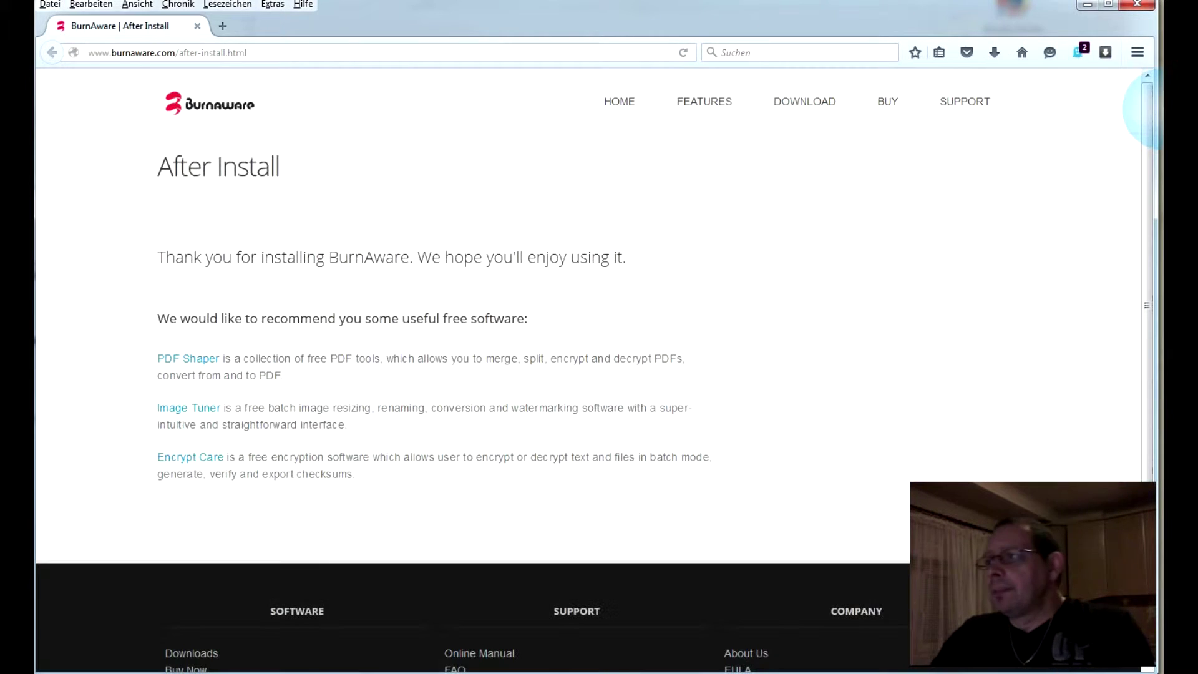
pyautogui.click(1140, 6)
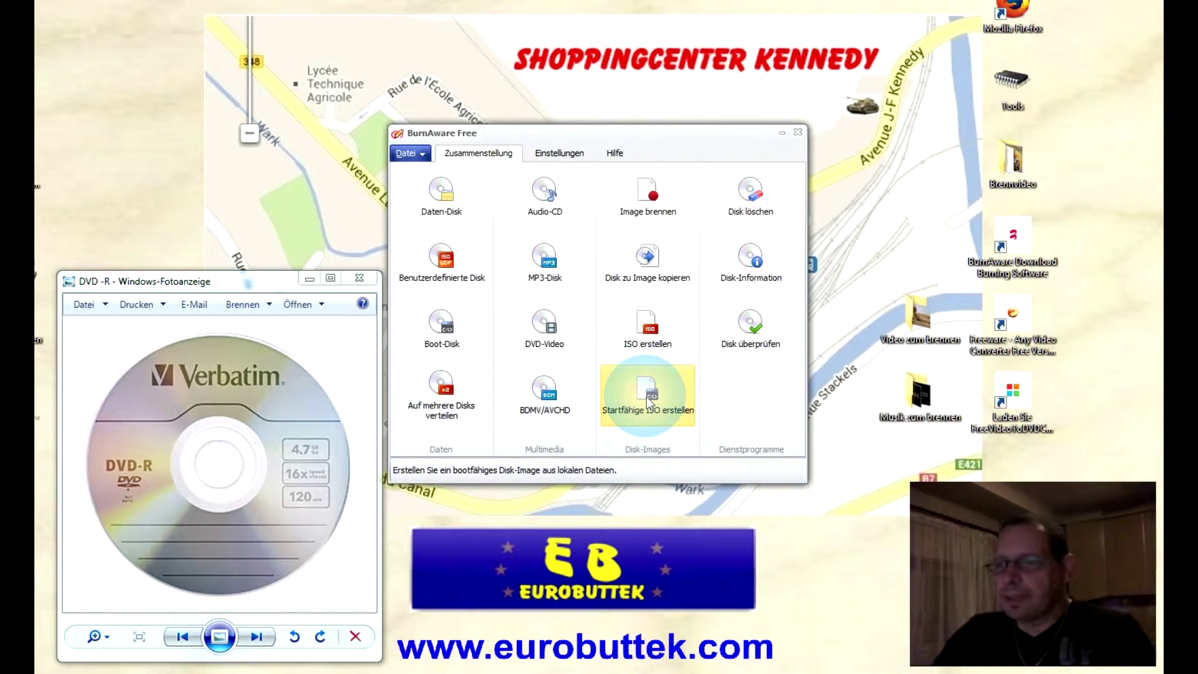
pyautogui.click(569, 131)
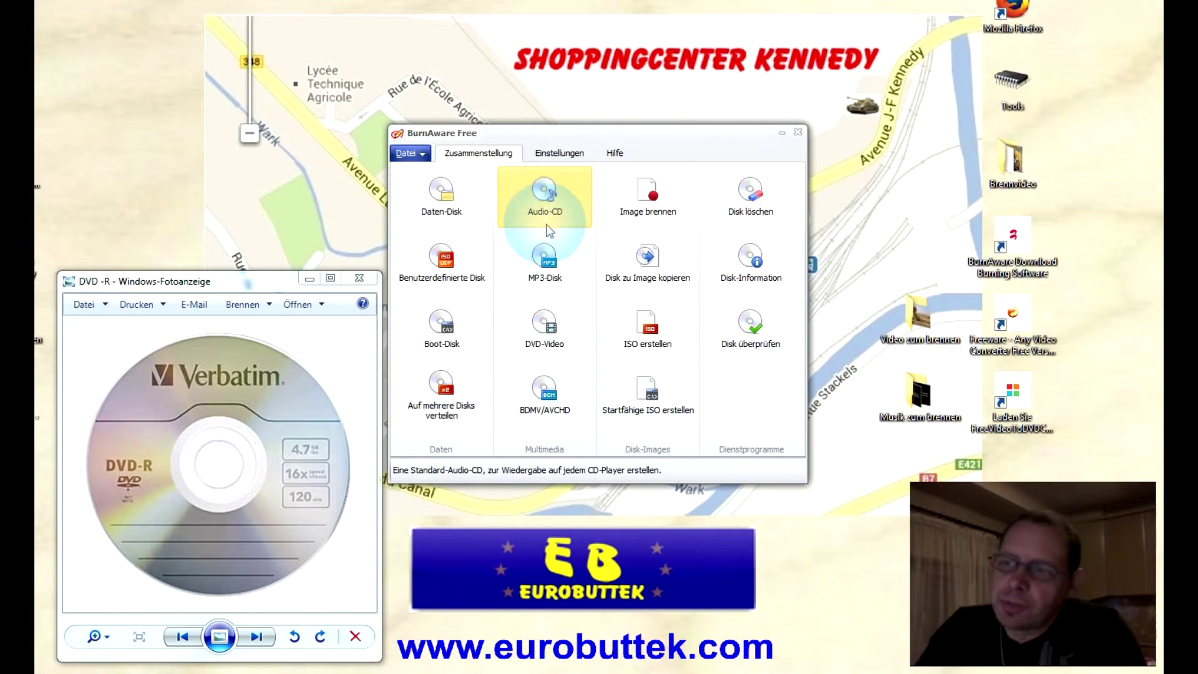
# Create an MP3 disc compilation from all four songs in the "Musik zum brennen" folder and burn it at MAX speed.
pyautogui.click(547, 265)
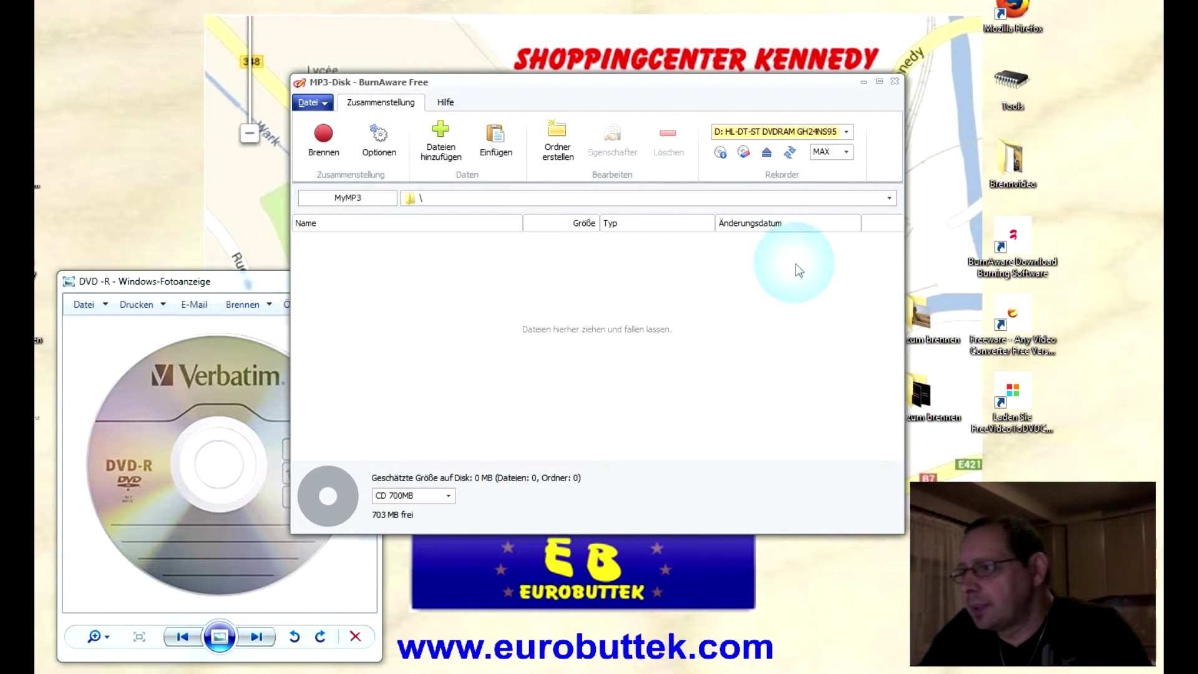
pyautogui.click(932, 395)
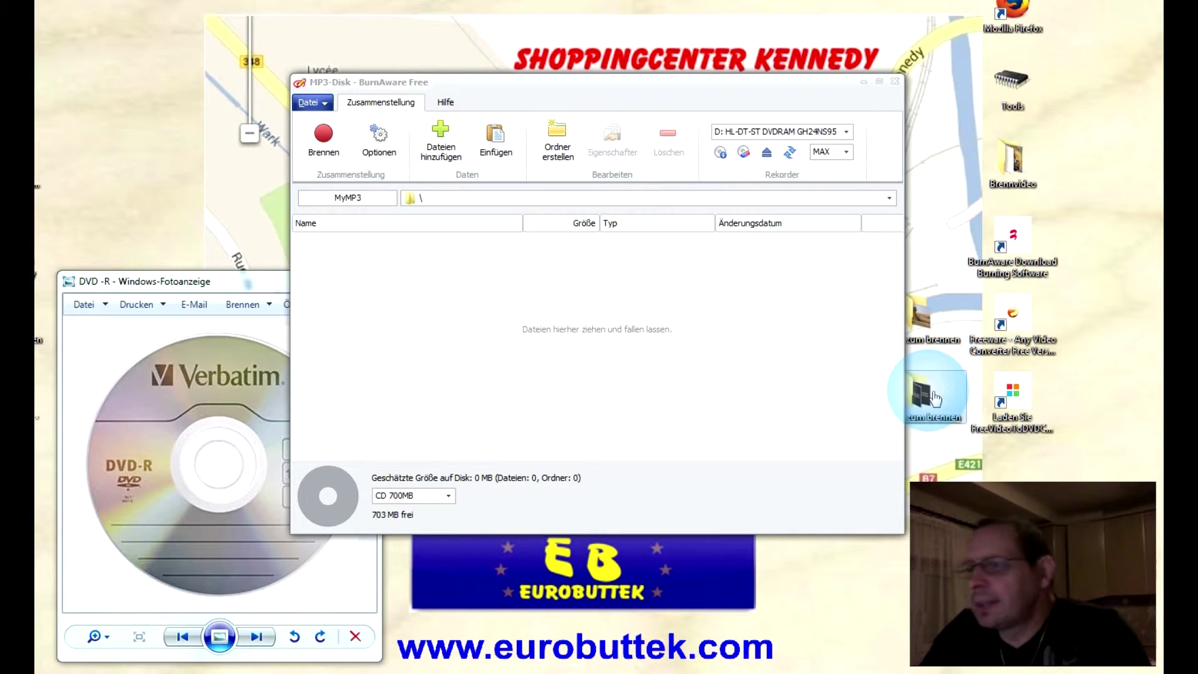
pyautogui.doubleClick(933, 396)
pyautogui.moveTo(865, 39); pyautogui.dragTo(933, 98)
pyautogui.moveTo(1121, 195); pyautogui.dragTo(430, 331)
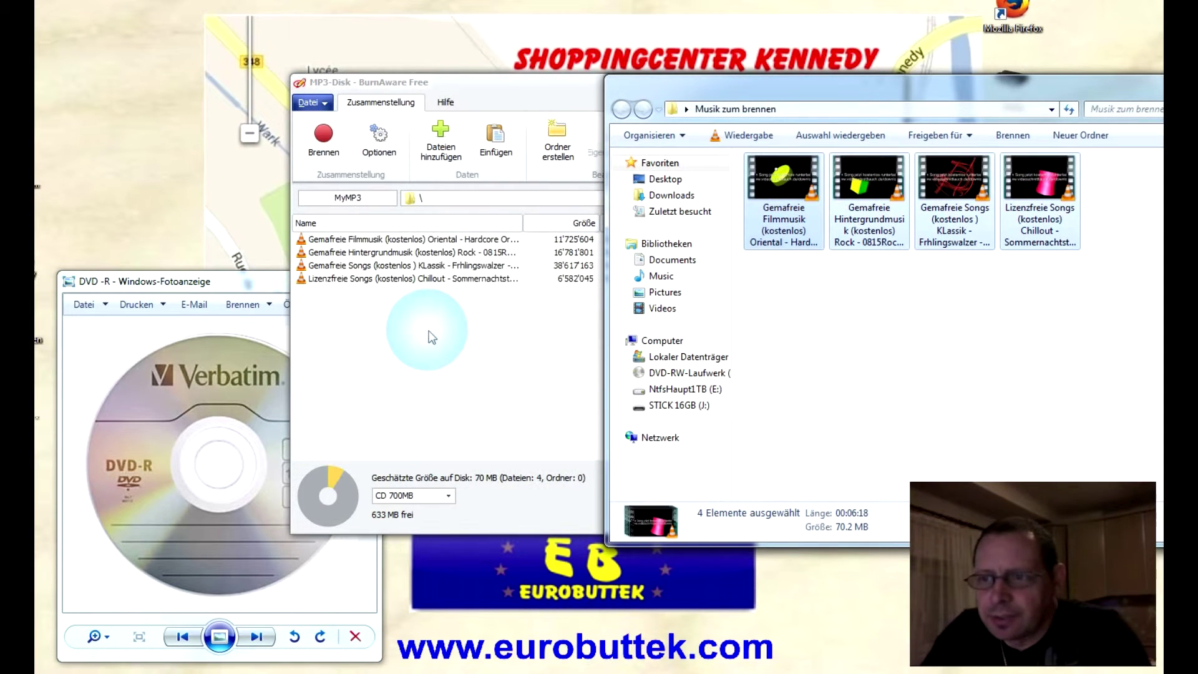
pyautogui.click(1185, 82)
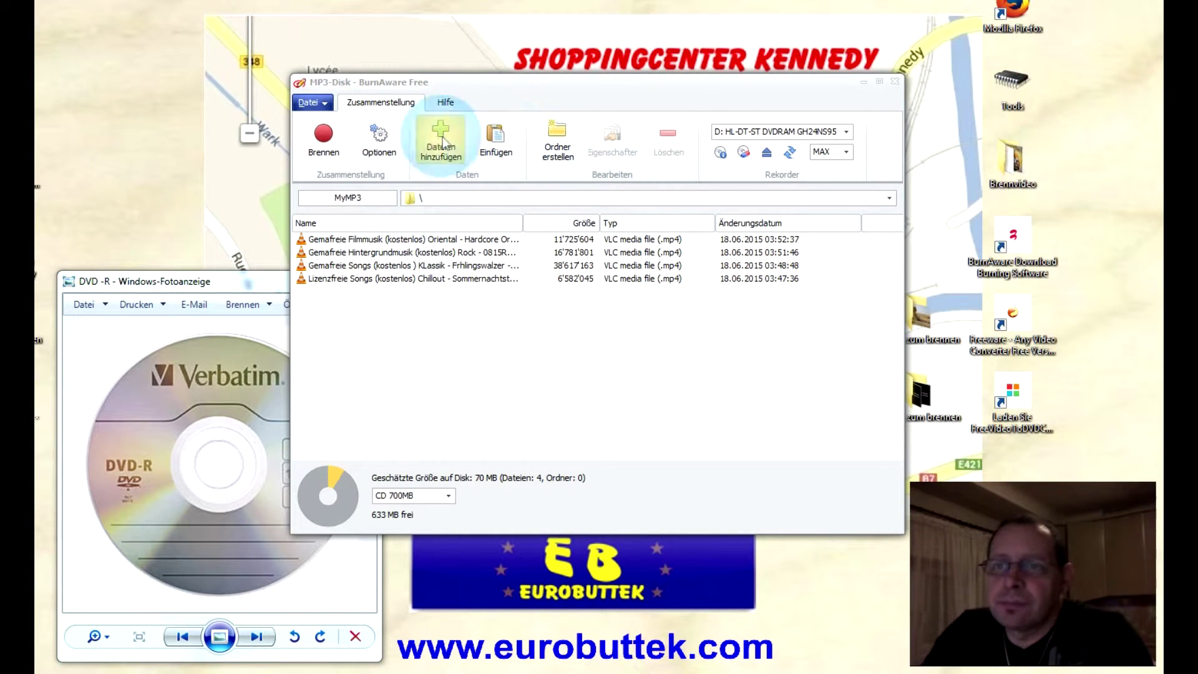
pyautogui.click(325, 137)
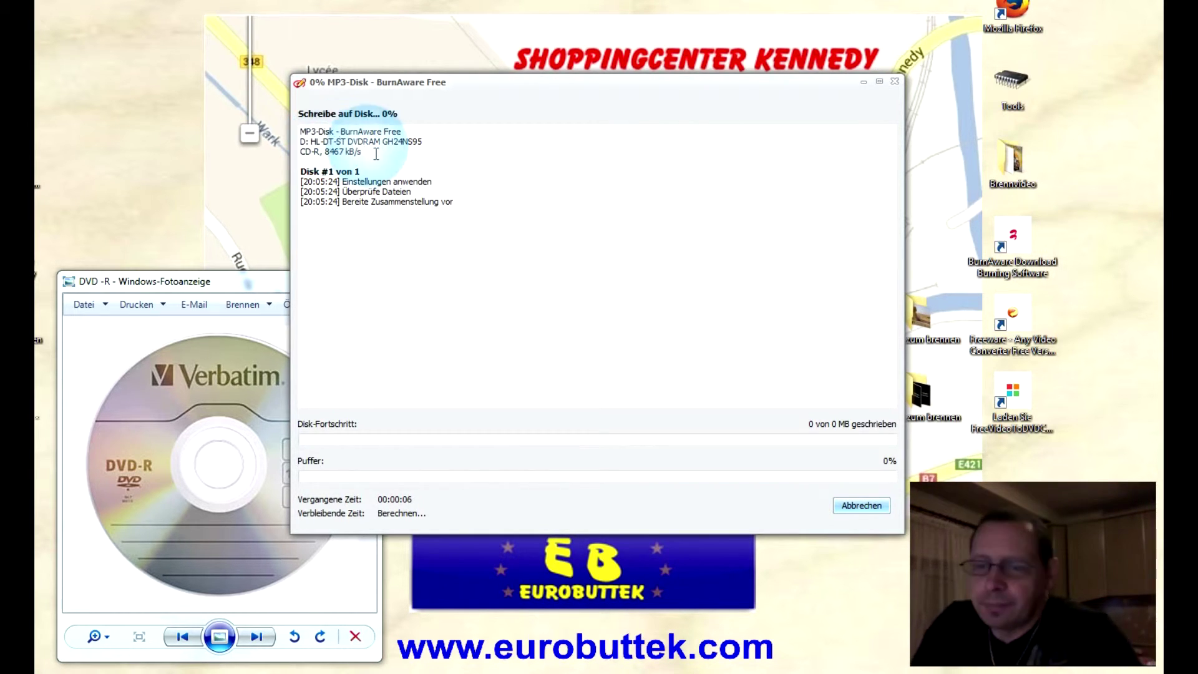
# Switch to Windows-Fotoanzeige and browse the disc-type pictures from DVD -R past dvdlogos and cd-rw to BluRayDiscBack.
pyautogui.click(219, 290)
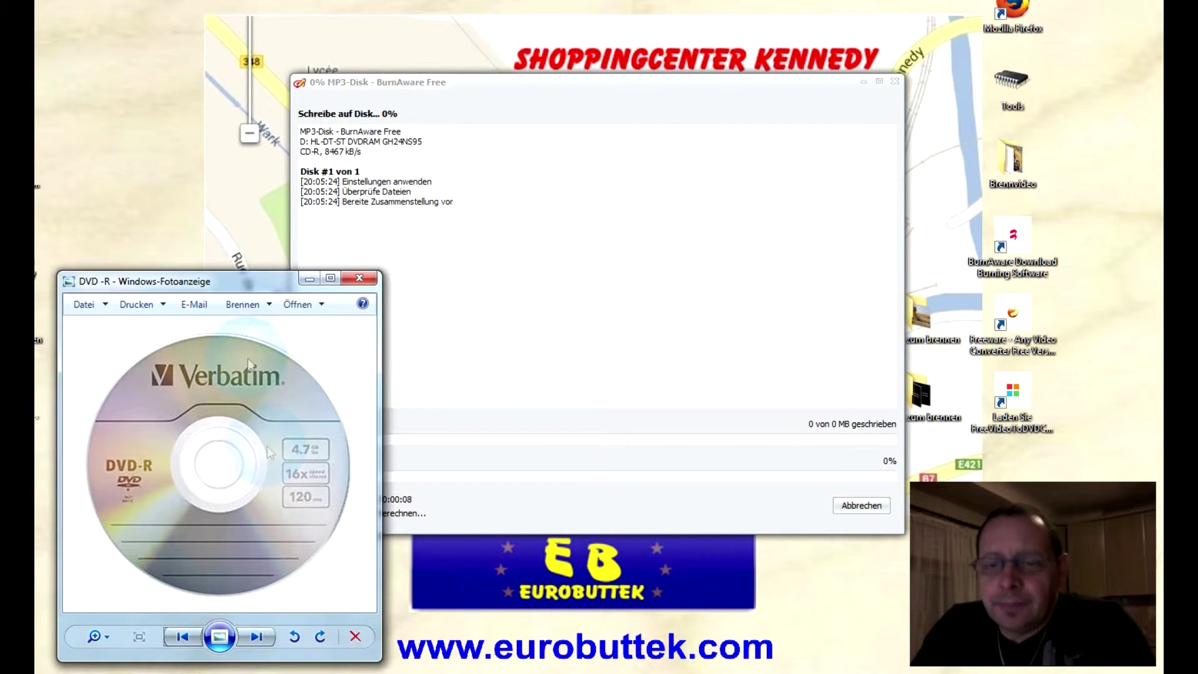
pyautogui.click(258, 638)
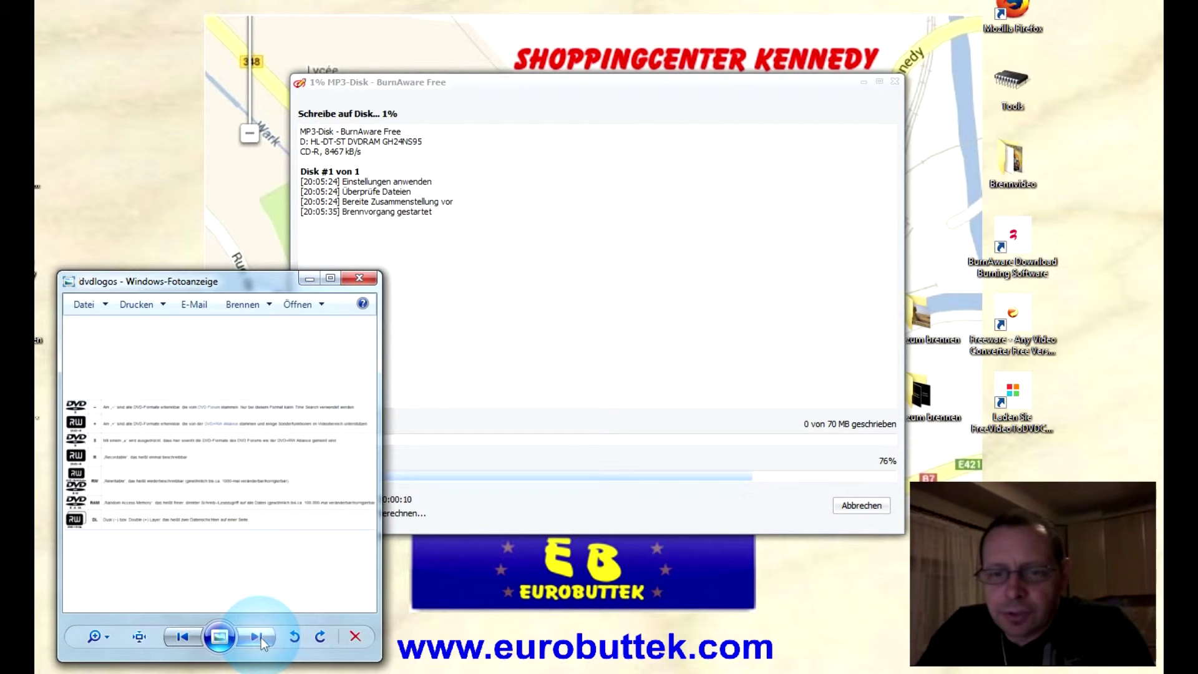
pyautogui.click(183, 637)
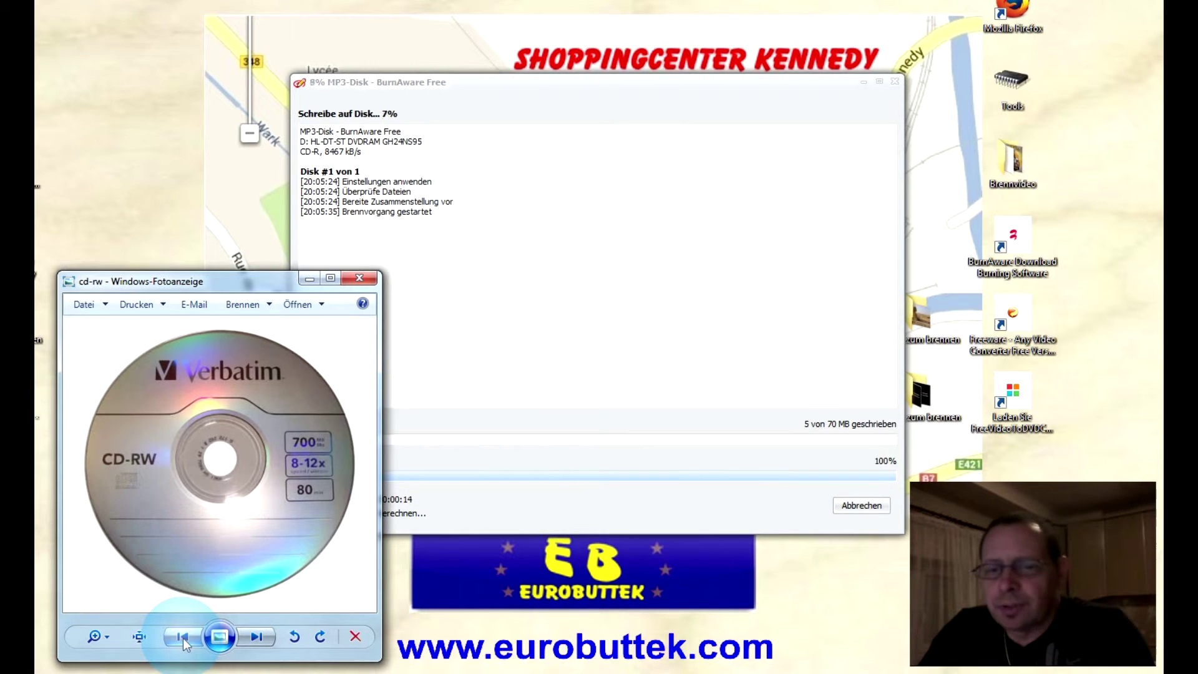
pyautogui.click(183, 638)
pyautogui.click(183, 637)
pyautogui.click(182, 637)
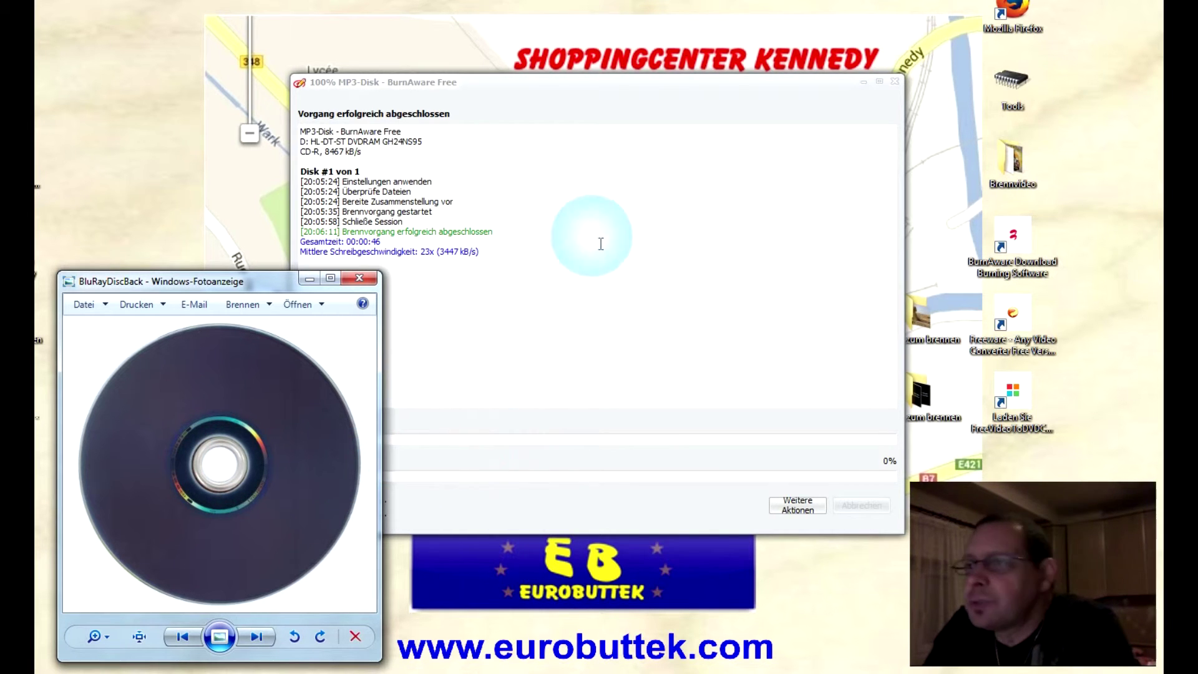
# Return to the finished MP3 disc burn and close its window.
pyautogui.click(758, 356)
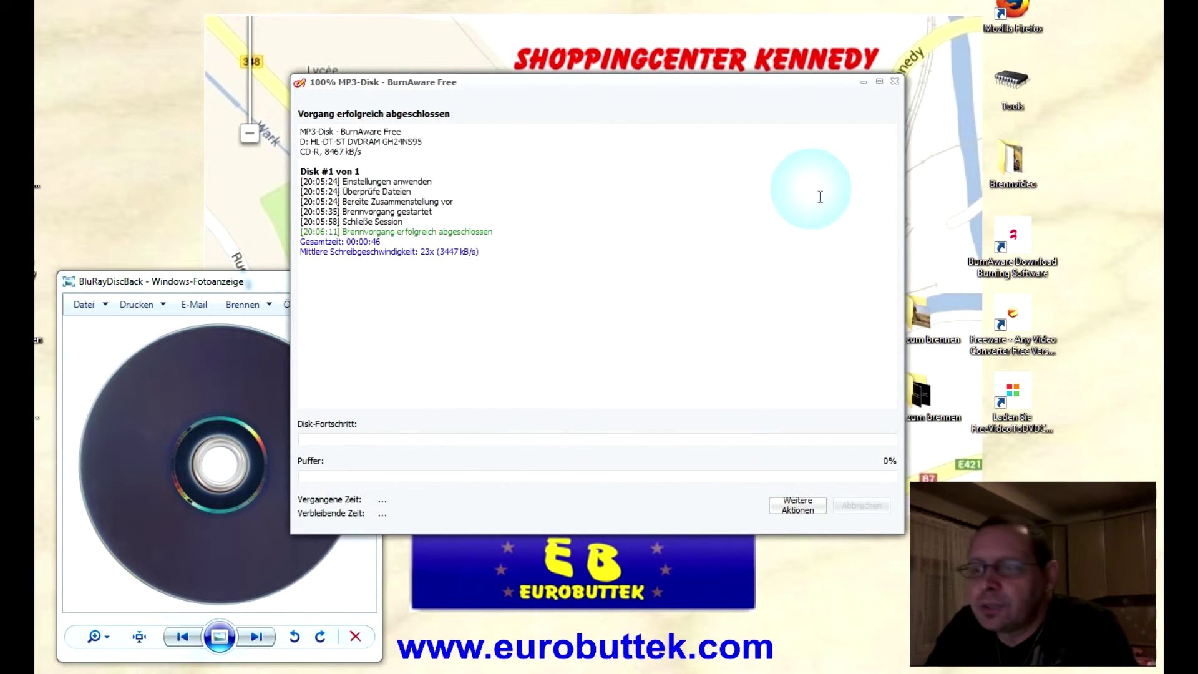
pyautogui.click(895, 81)
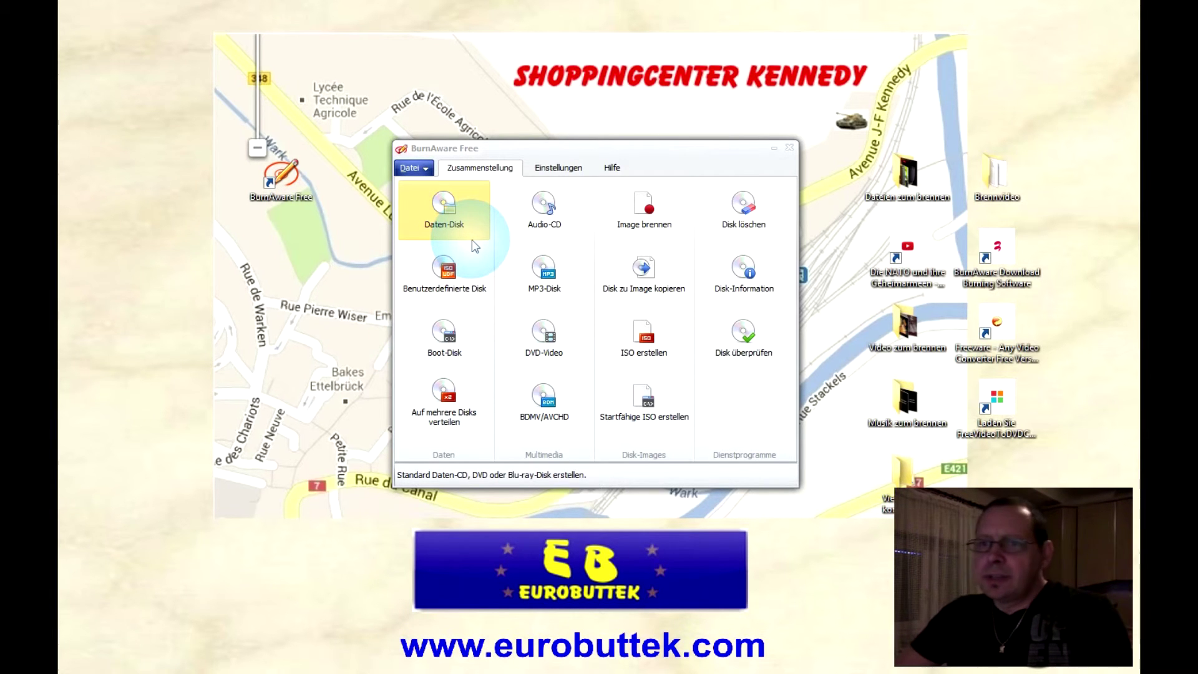
# Compile a data disc from IMG_1783 to IMG_1786 in the "Dateien zum brennen" folder and close the compilation.
pyautogui.click(442, 202)
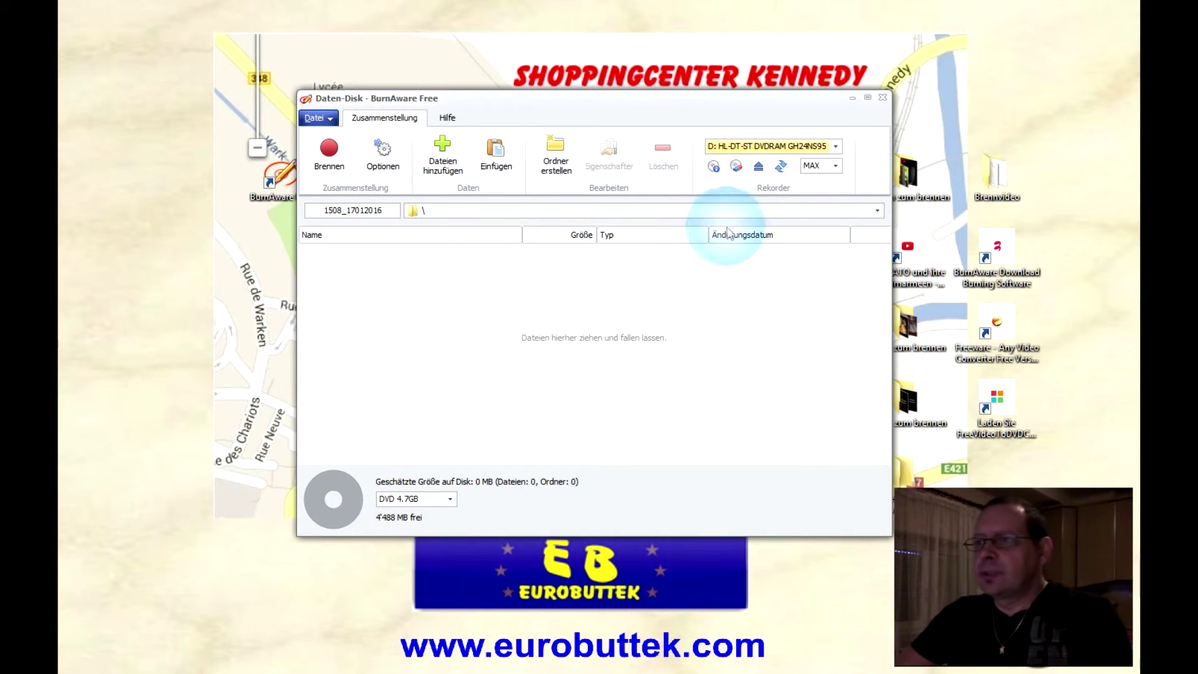
pyautogui.doubleClick(938, 180)
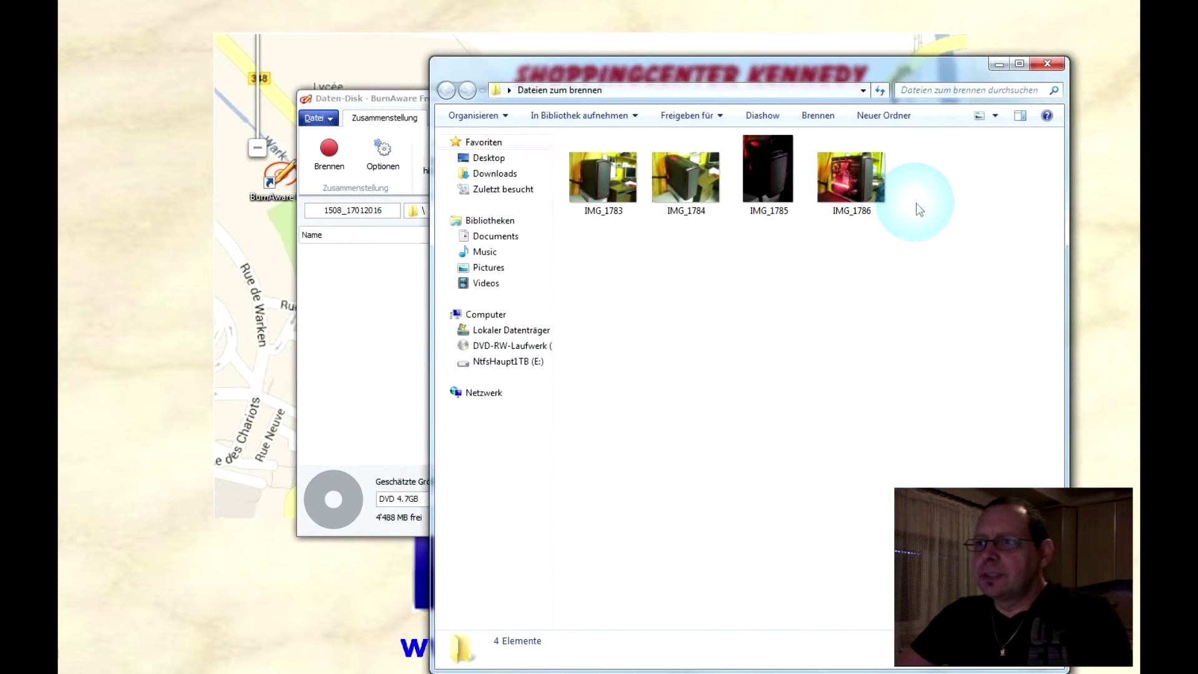
pyautogui.moveTo(920, 209); pyautogui.dragTo(527, 190)
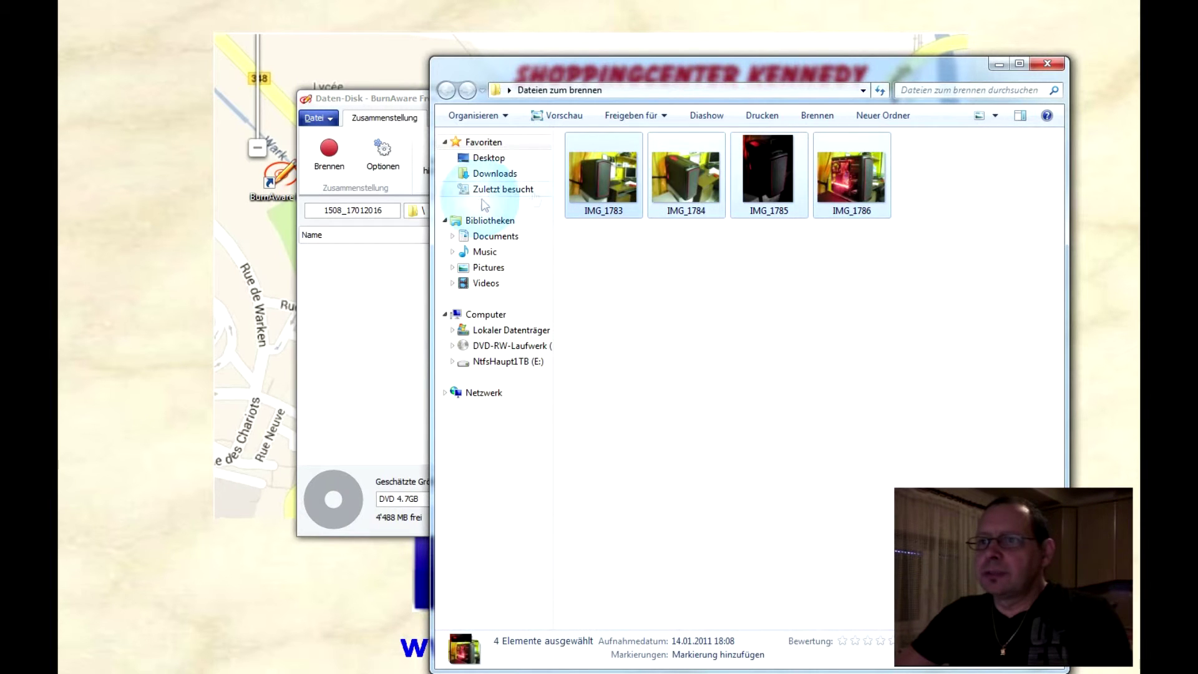
pyautogui.moveTo(603, 184); pyautogui.dragTo(388, 313)
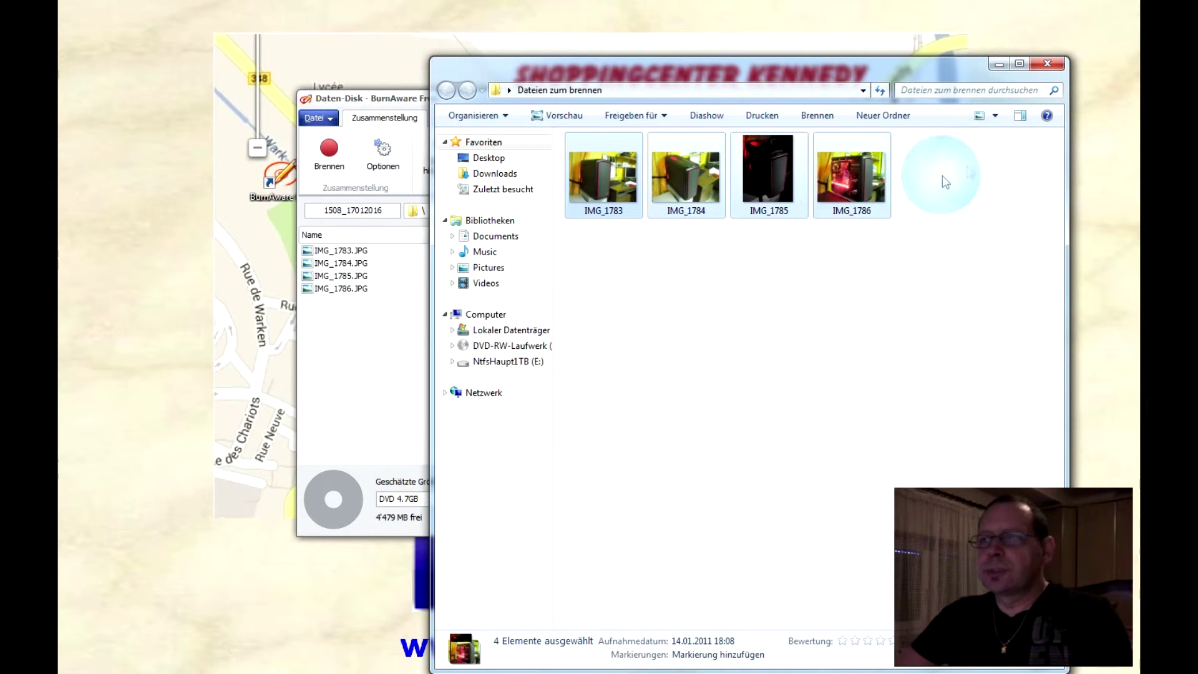
pyautogui.click(1054, 64)
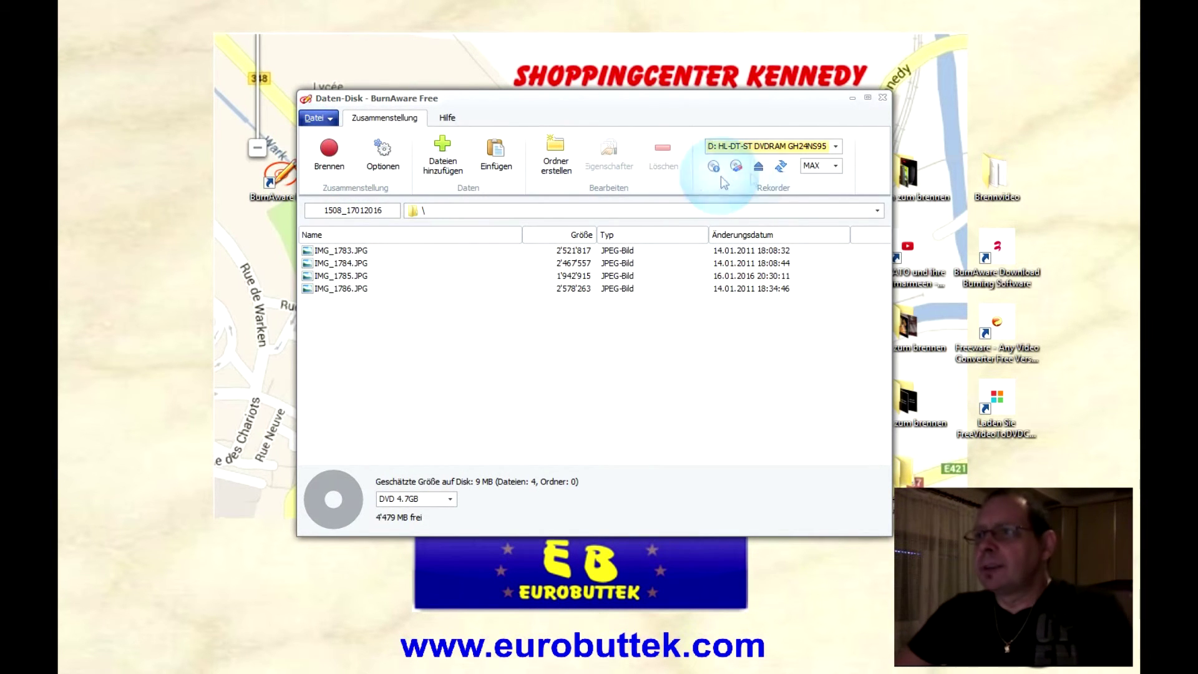
pyautogui.click(883, 98)
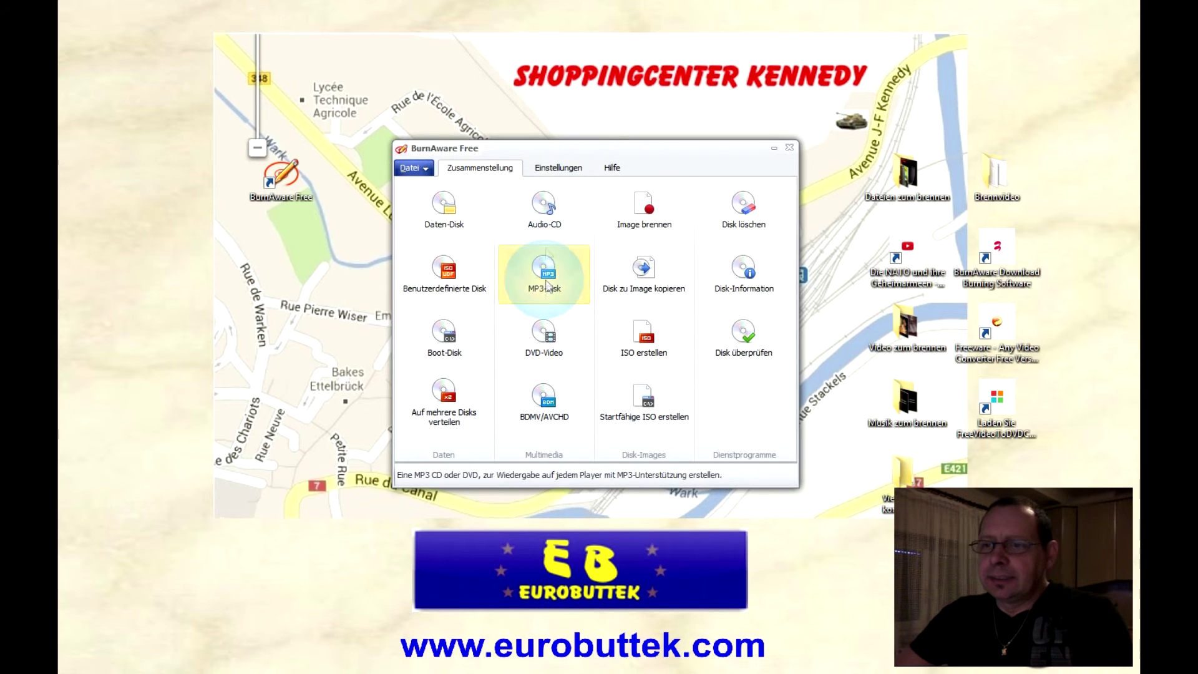
# Look at the folder structure of a new DVD-Video compilation and close it.
pyautogui.click(545, 336)
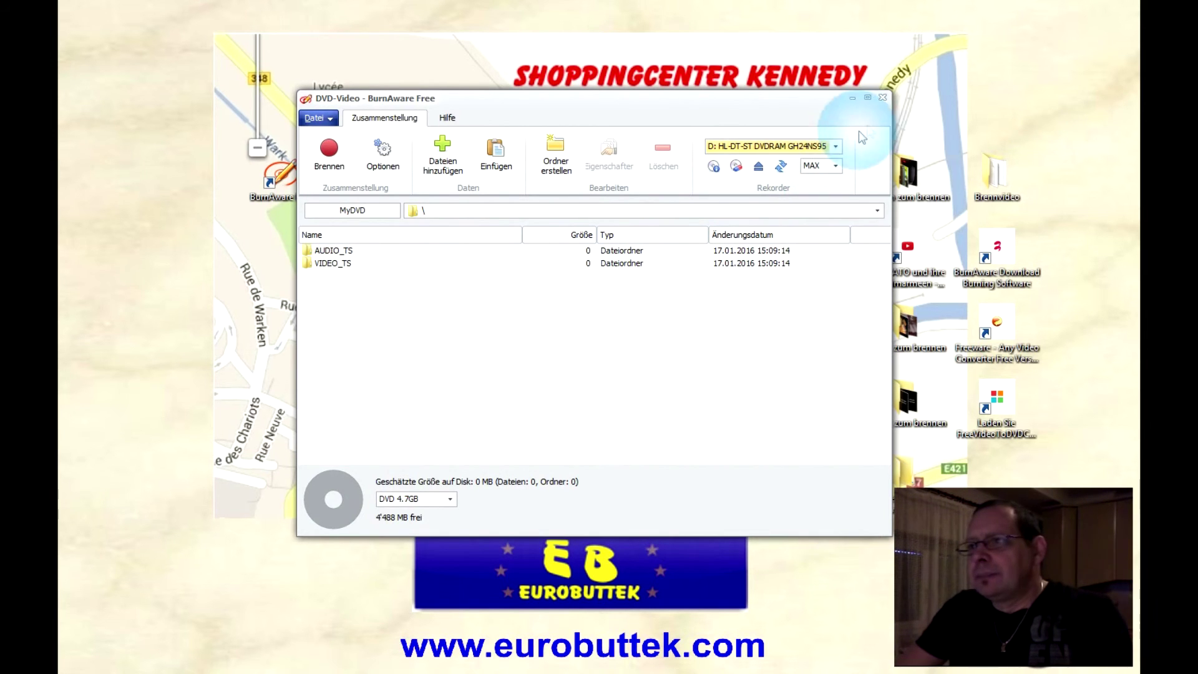
pyautogui.click(883, 98)
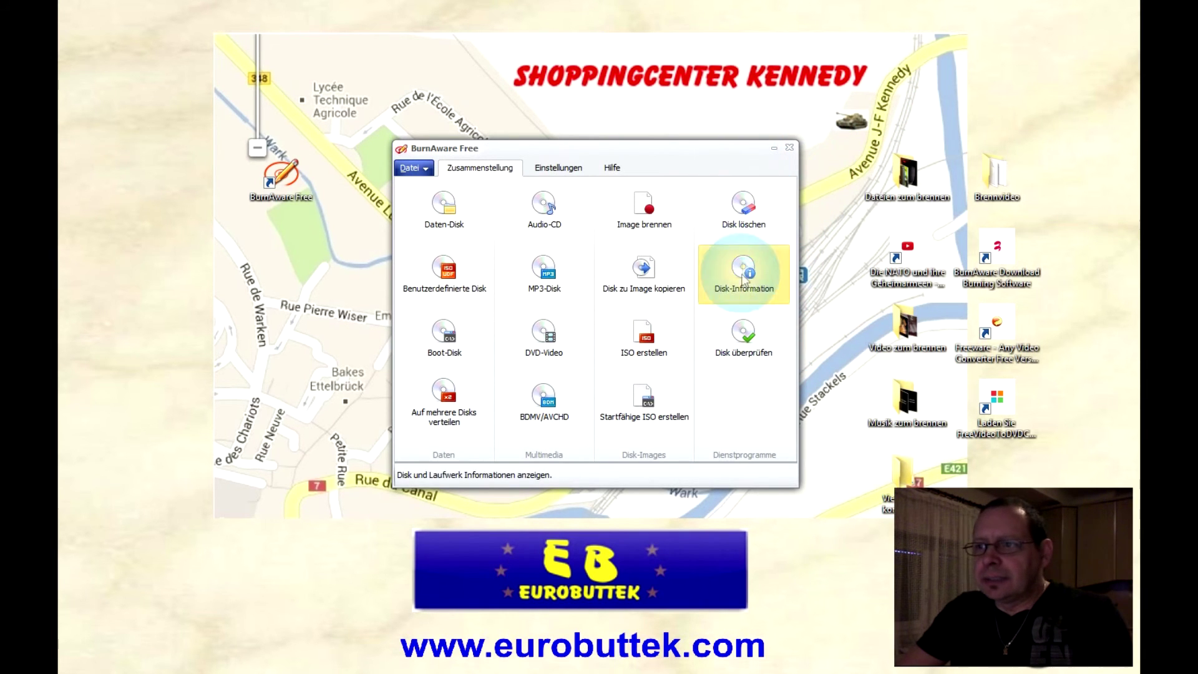
# Look at the erase and format options for rewritable discs in drive D: and close the window without erasing.
pyautogui.click(744, 215)
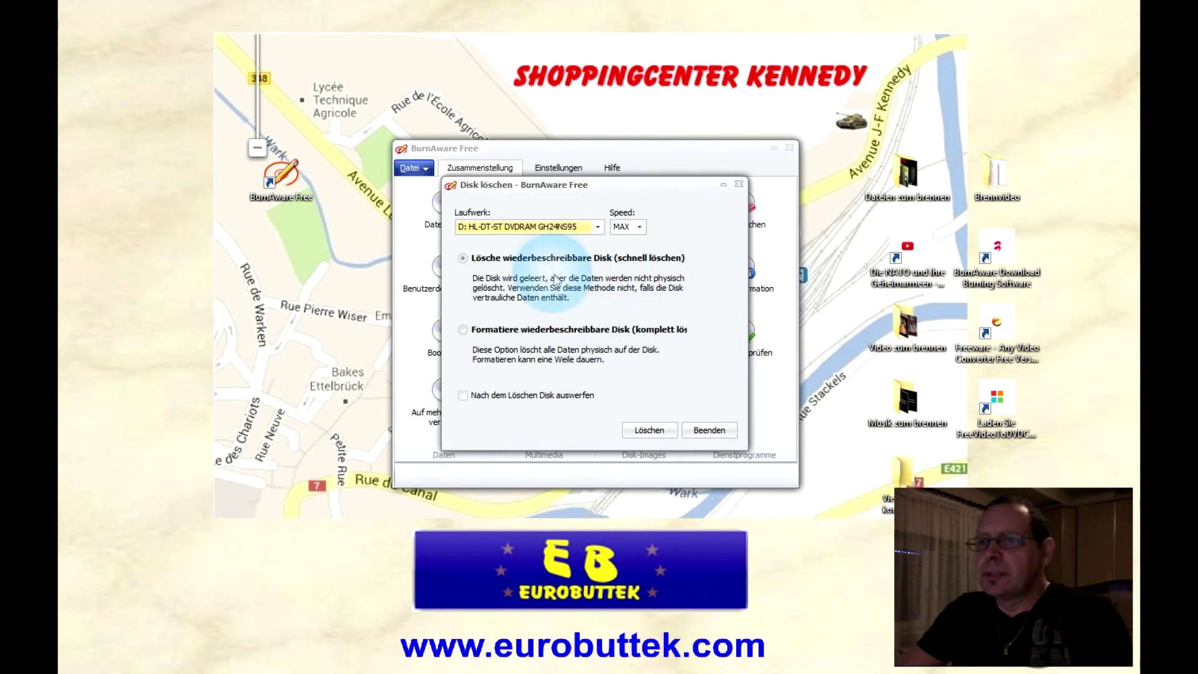
pyautogui.moveTo(629, 189); pyautogui.dragTo(557, 184)
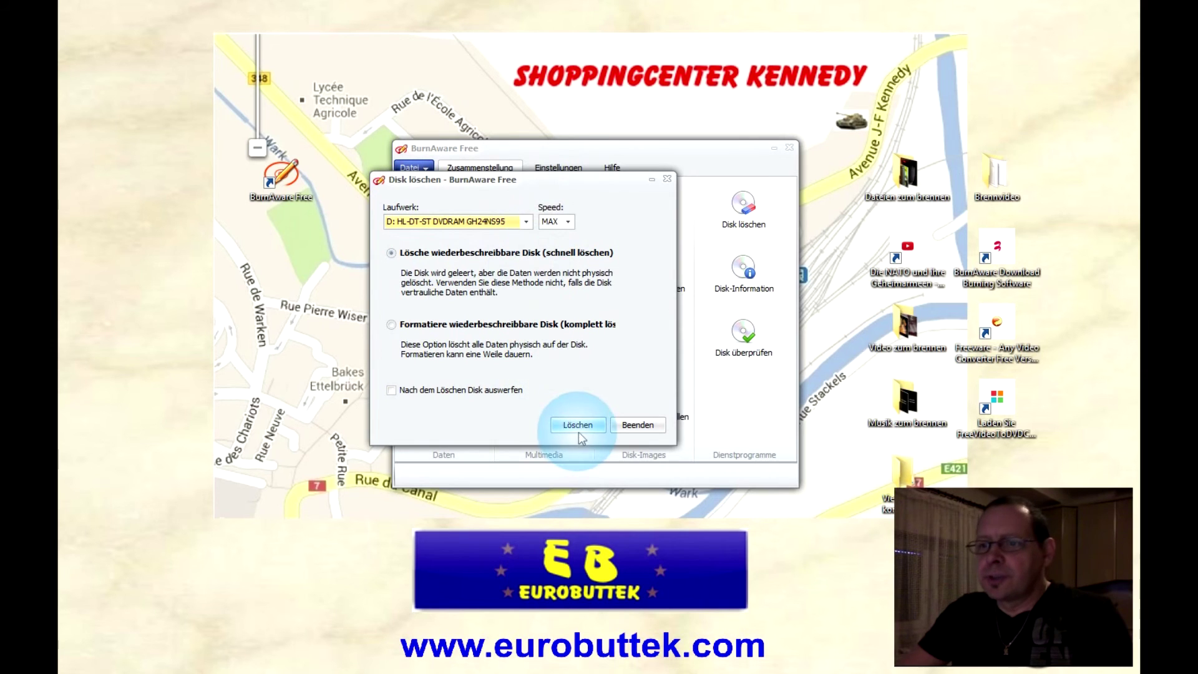
pyautogui.click(637, 425)
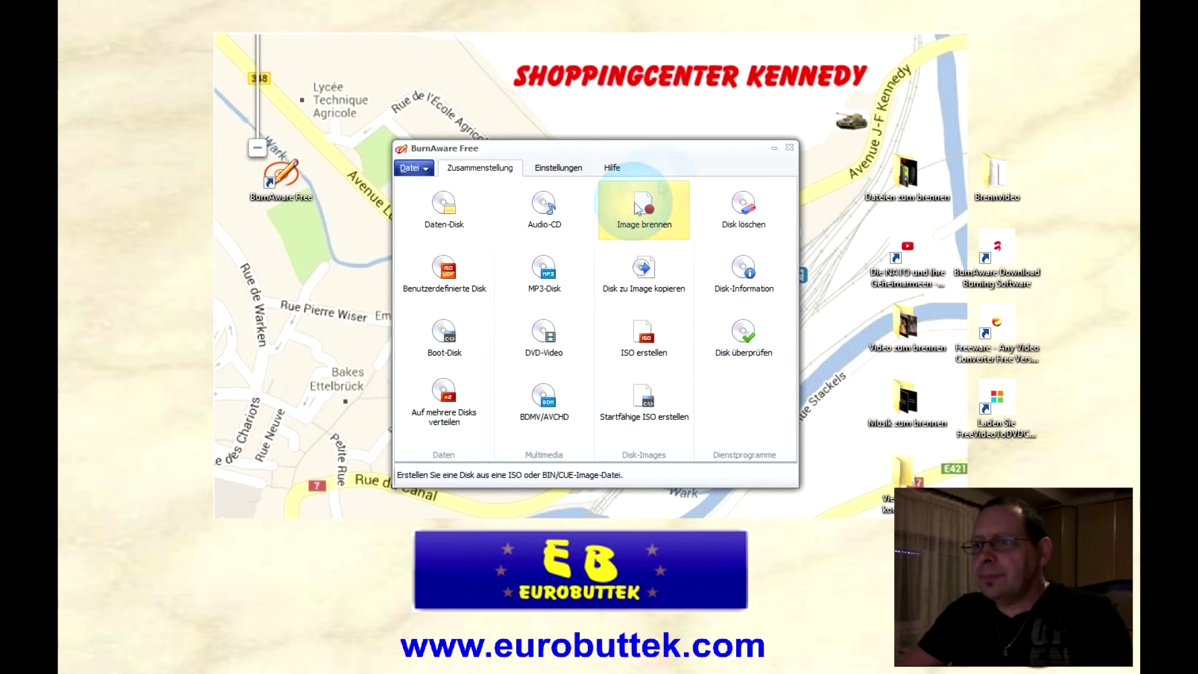
# View the disc information for drive D: and close its window.
pyautogui.click(751, 261)
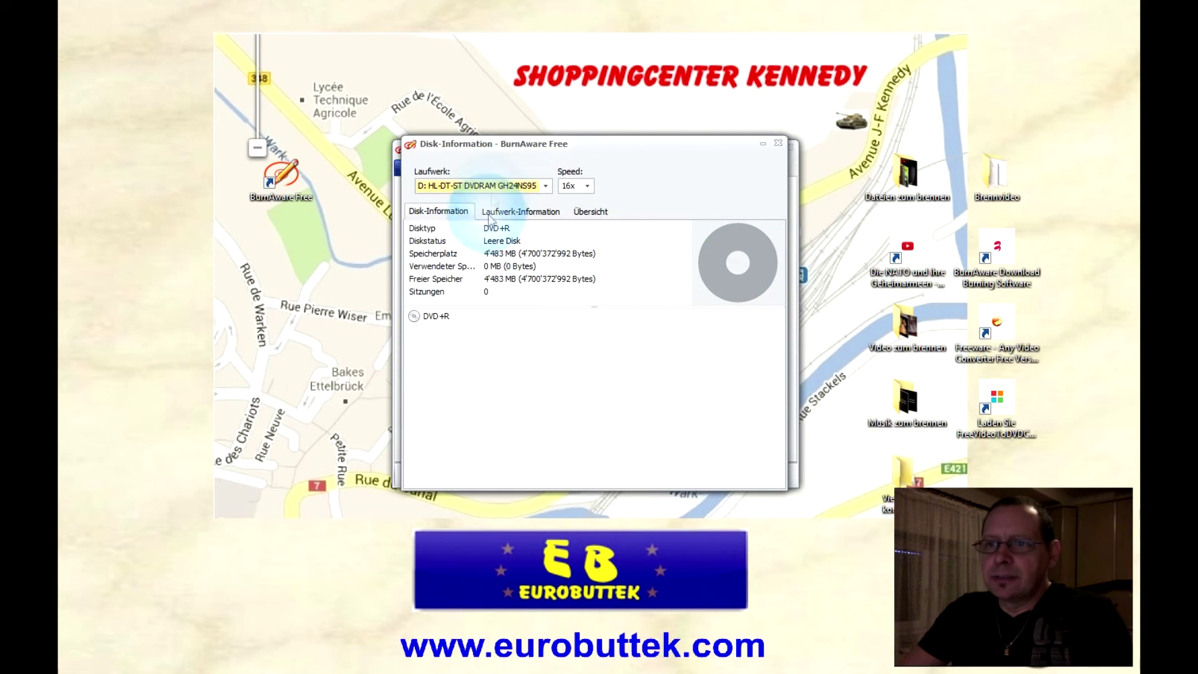
pyautogui.click(795, 144)
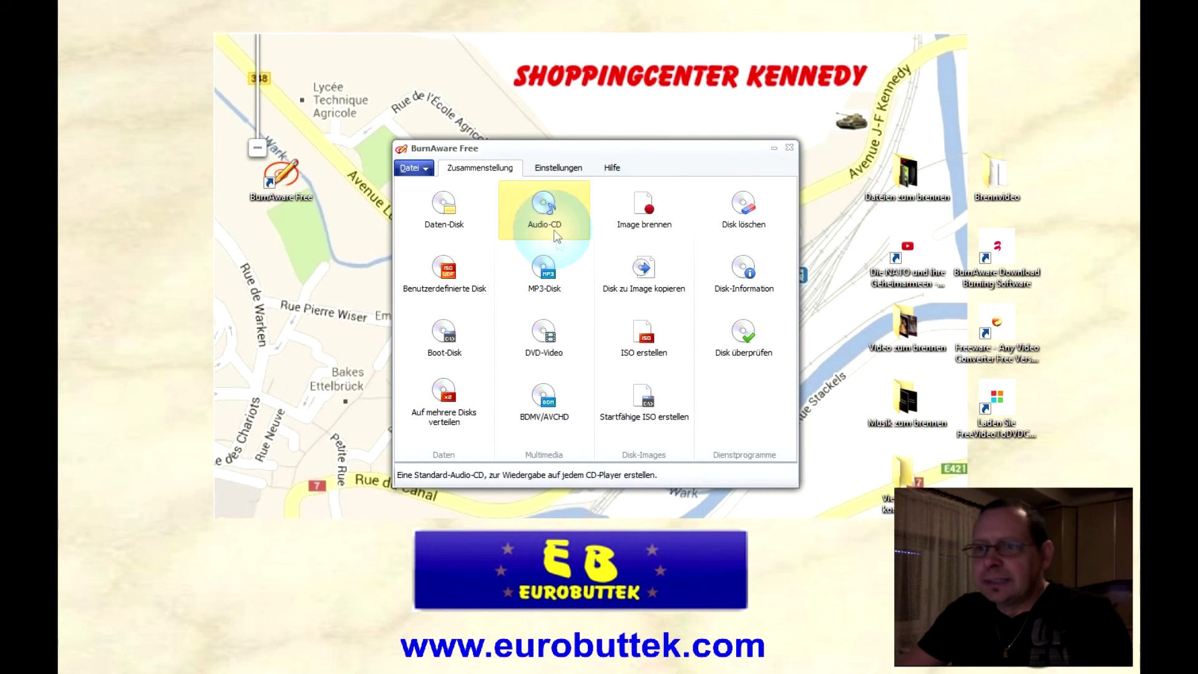
# Close the main BurnAware Free window.
pyautogui.click(436, 186)
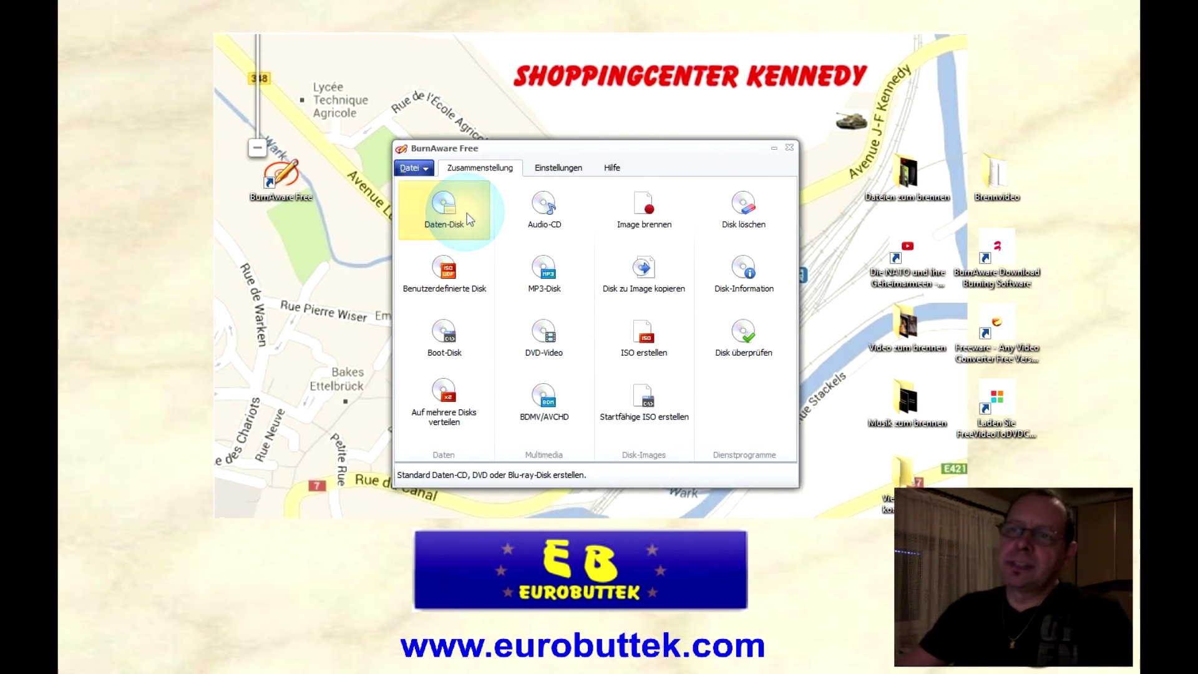
pyautogui.click(790, 148)
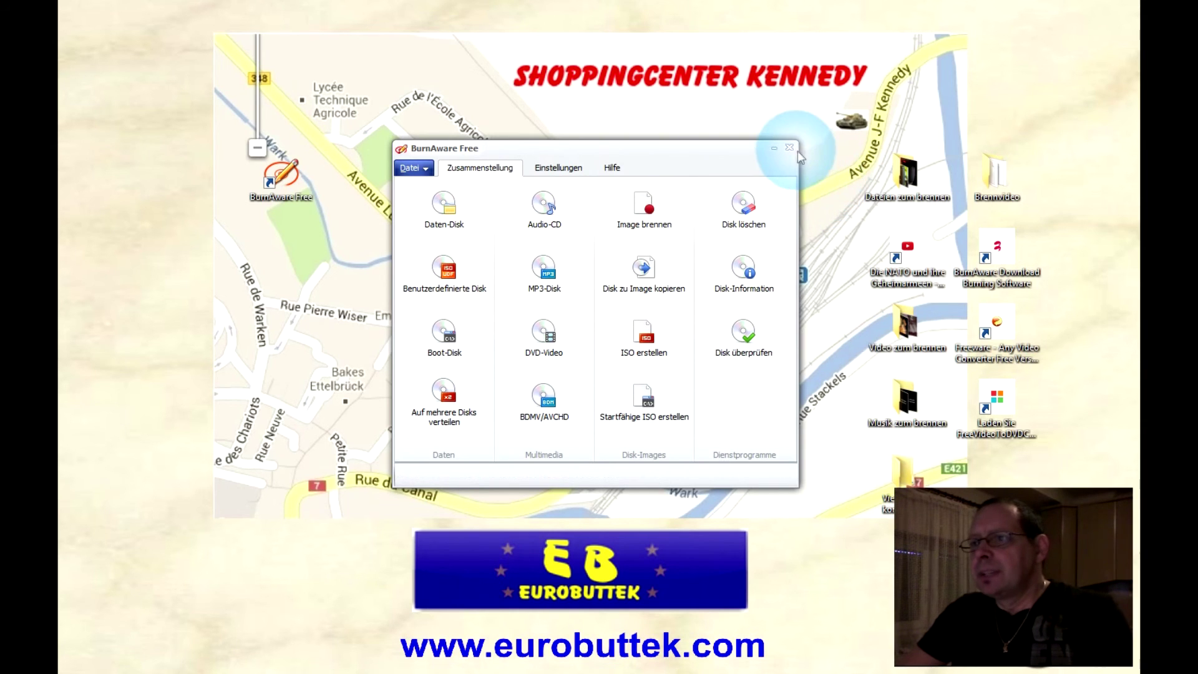